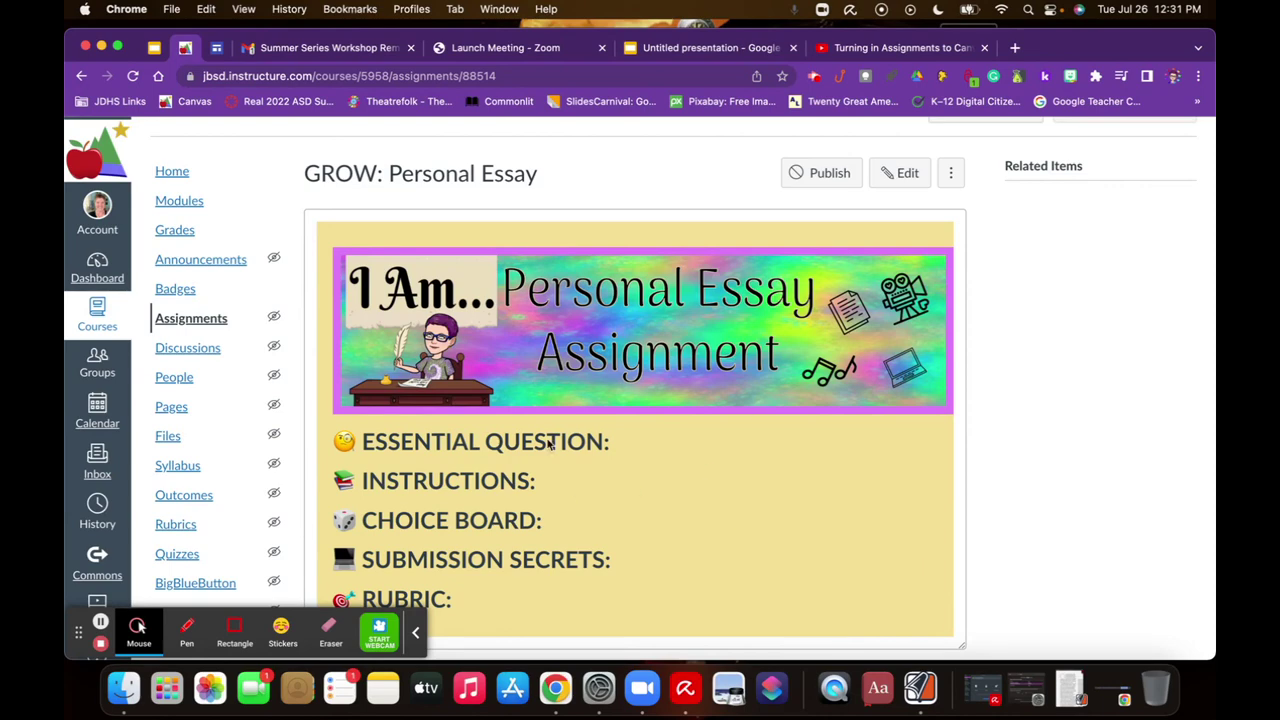
# Switch to the 'Turning in Assignments to Canvas' YouTube video tab
pyautogui.click(912, 47)
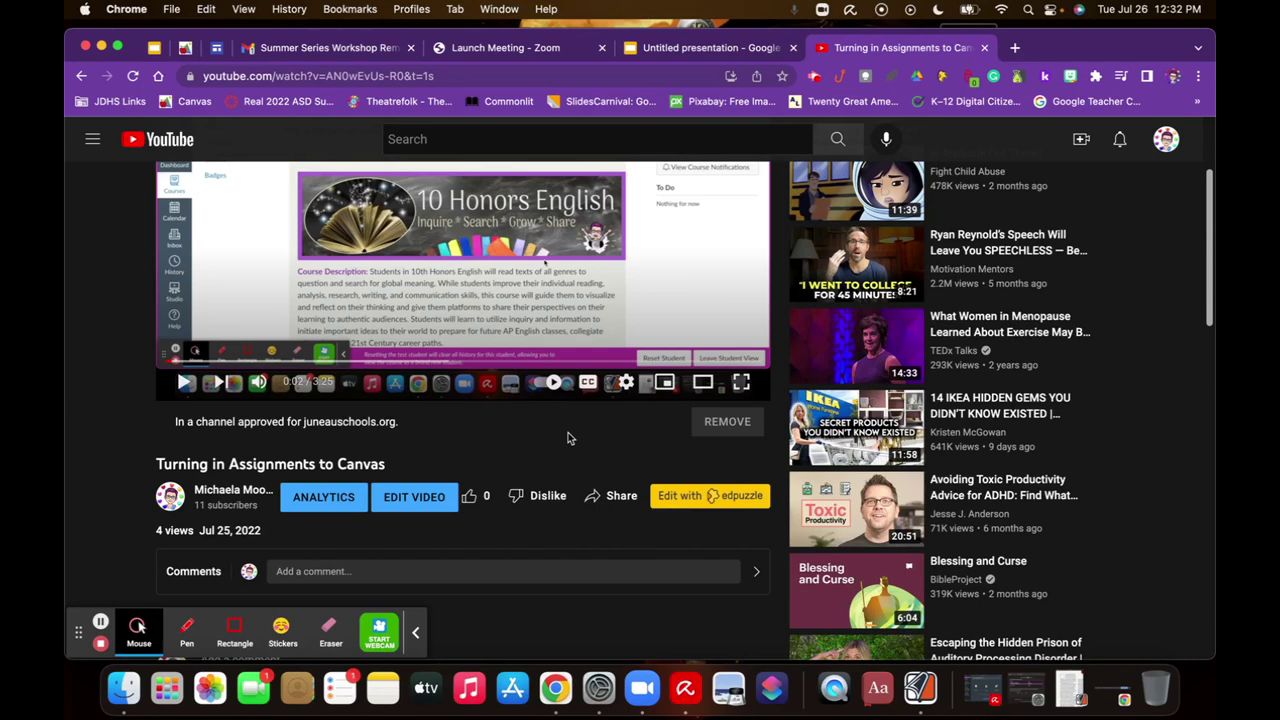
# Copy the video's iframe embed code from YouTube's Share > Embed dialog
pyautogui.click(618, 502)
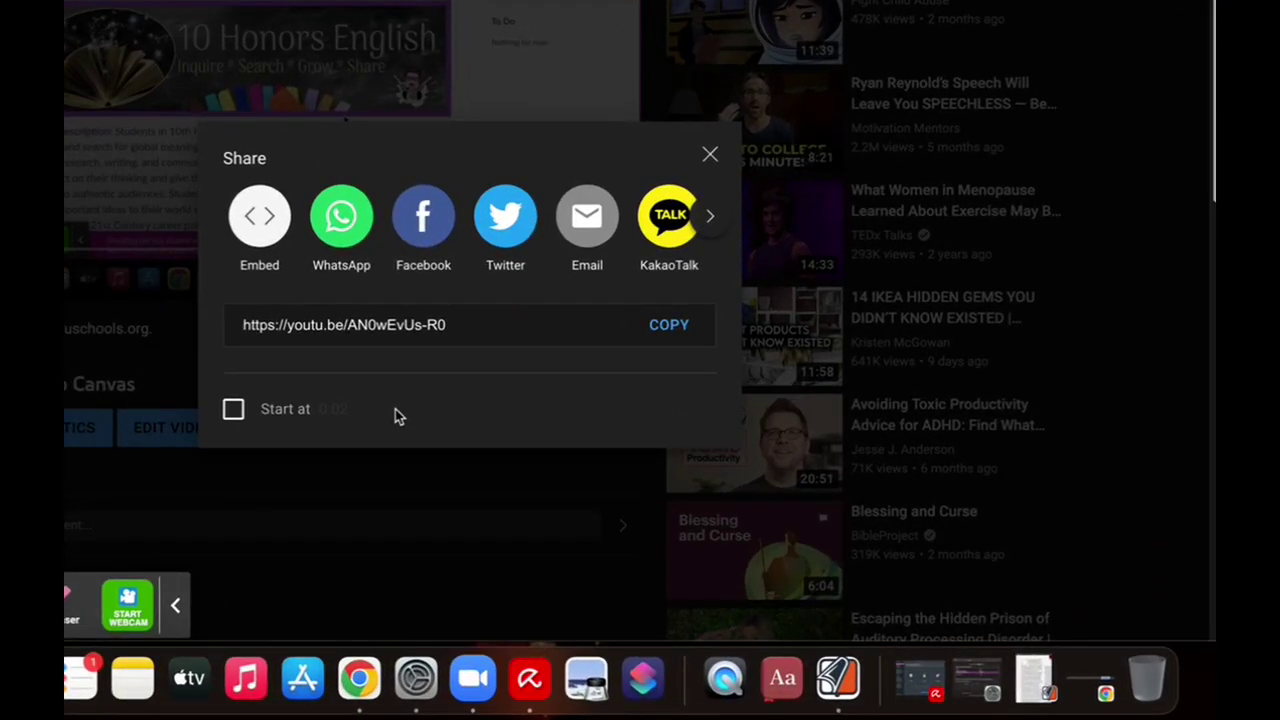
pyautogui.click(256, 226)
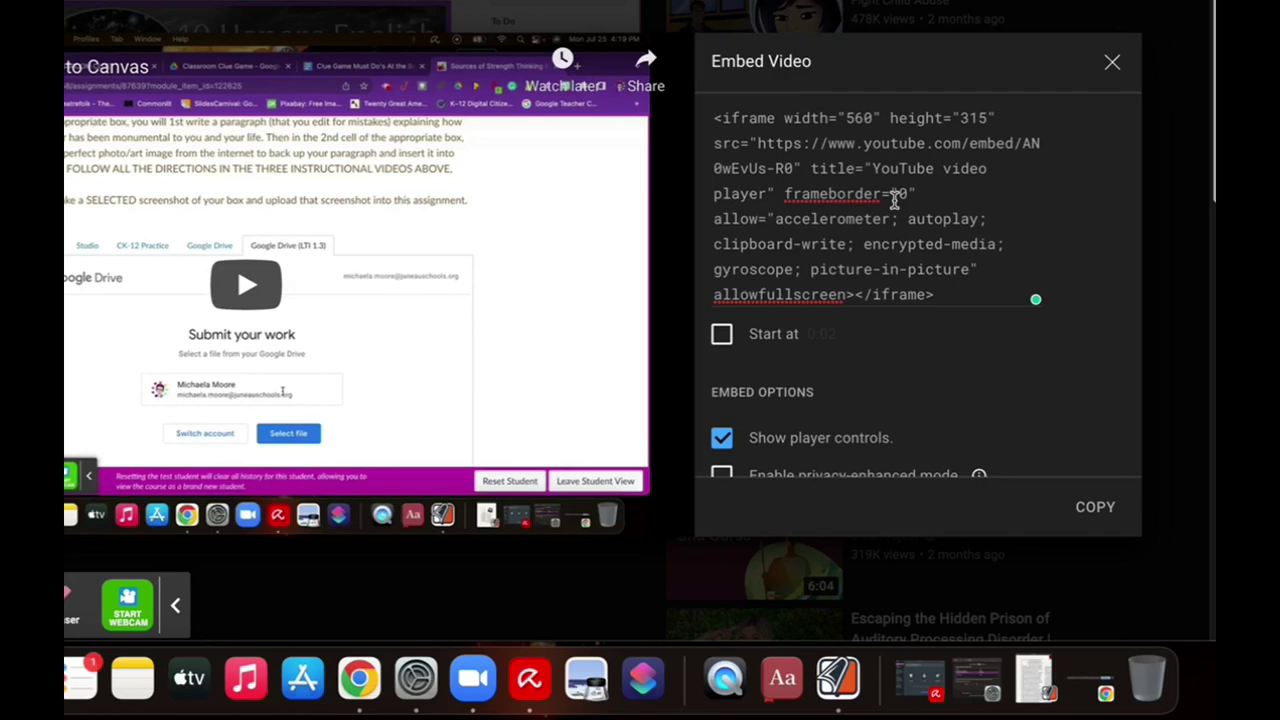
pyautogui.click(1096, 508)
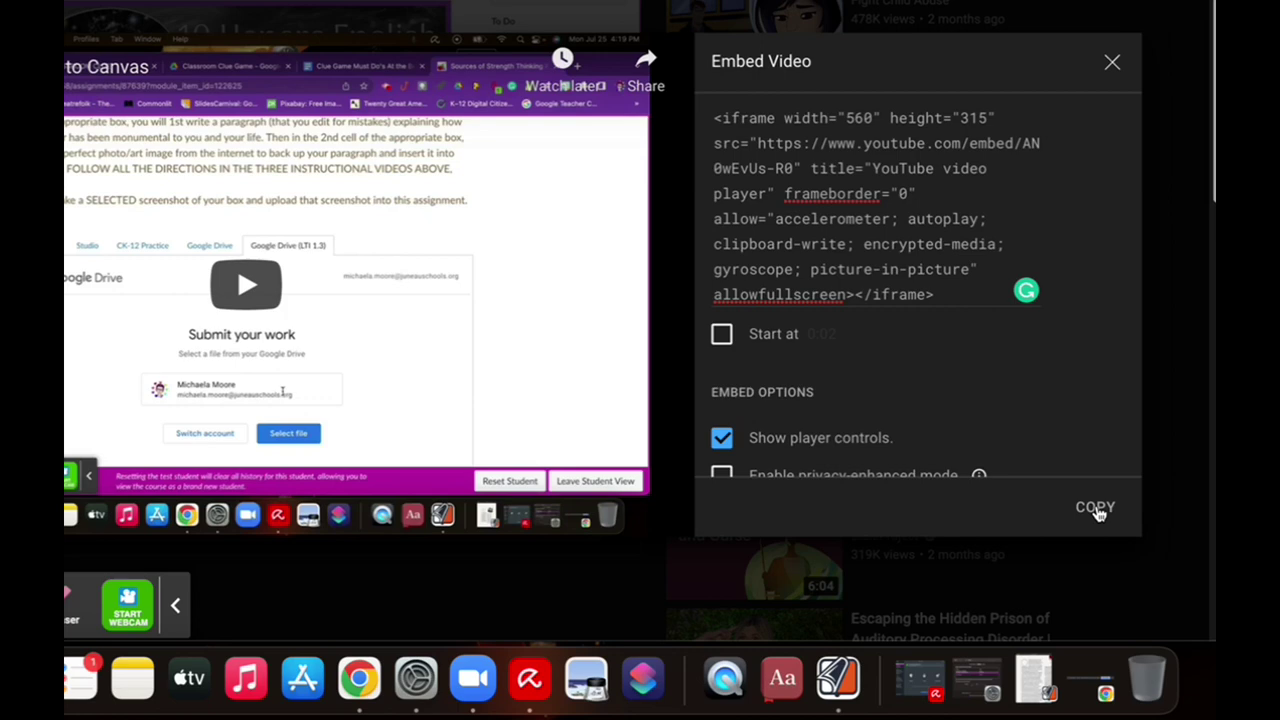
pyautogui.click(1097, 511)
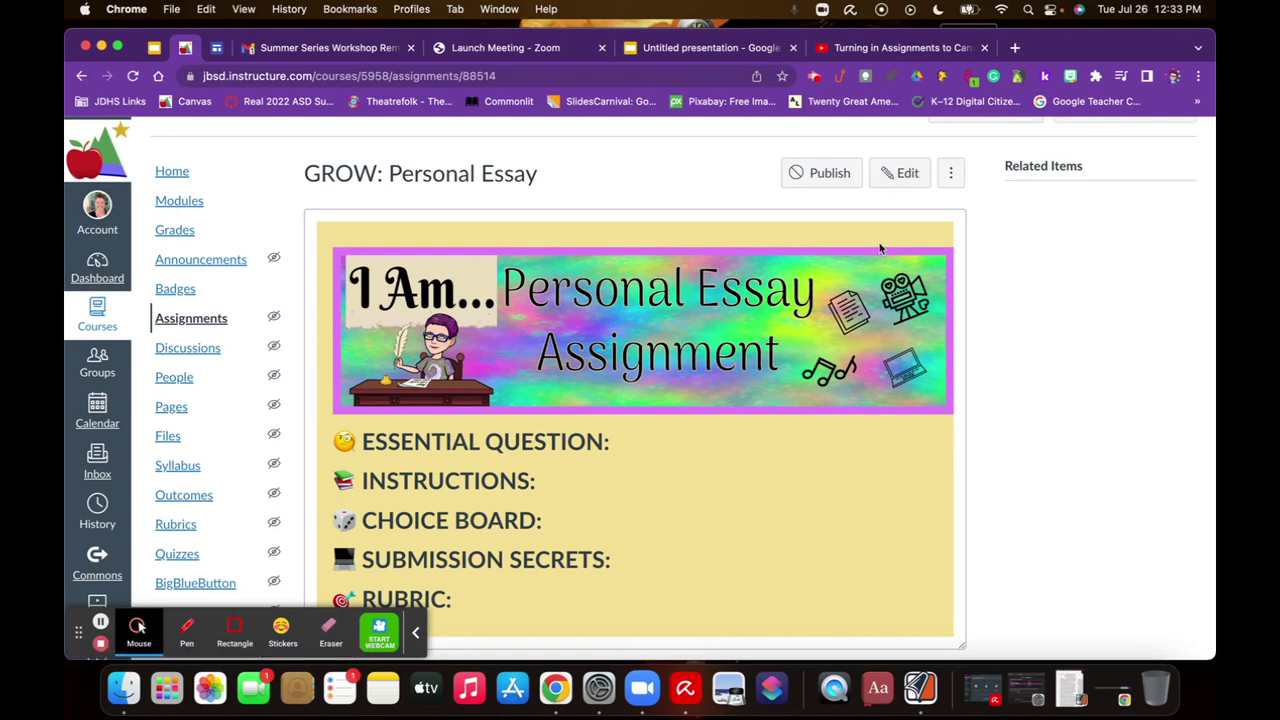
# Open the GROW: Personal Essay assignment in edit mode
pyautogui.click(903, 174)
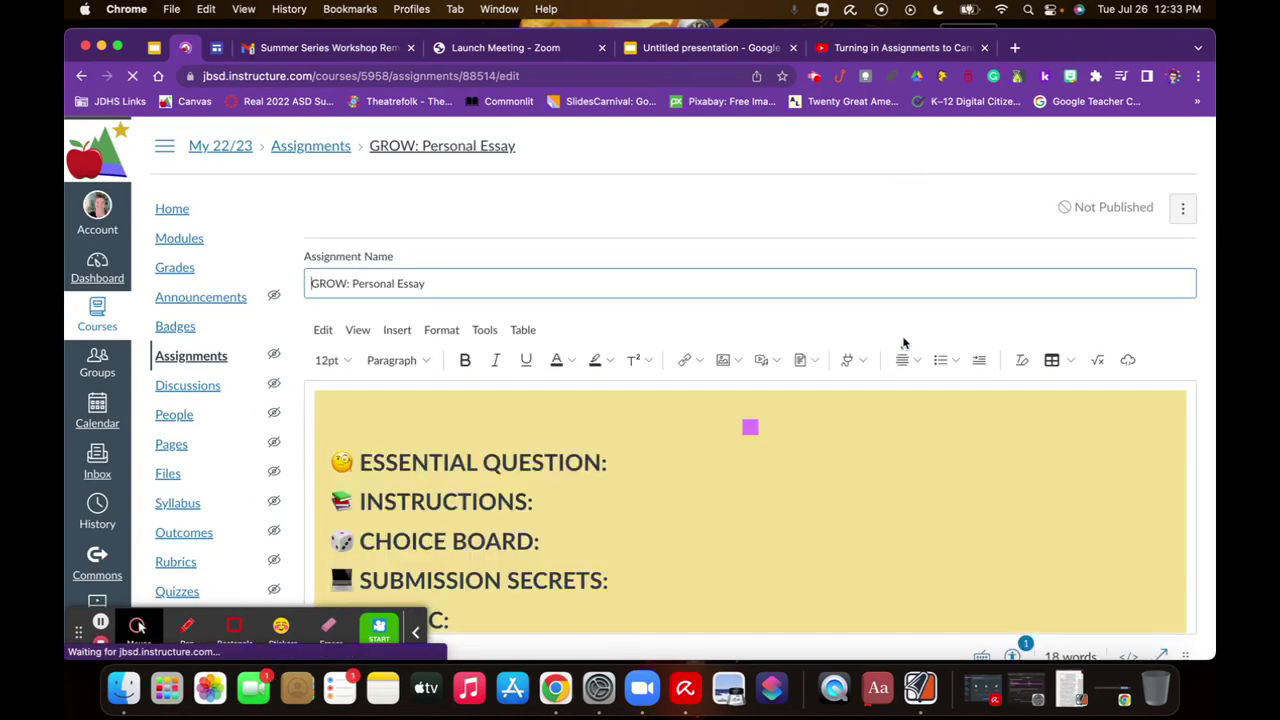
pyautogui.scroll(-1, 765, 535)
pyautogui.scroll(-5, 765, 535)
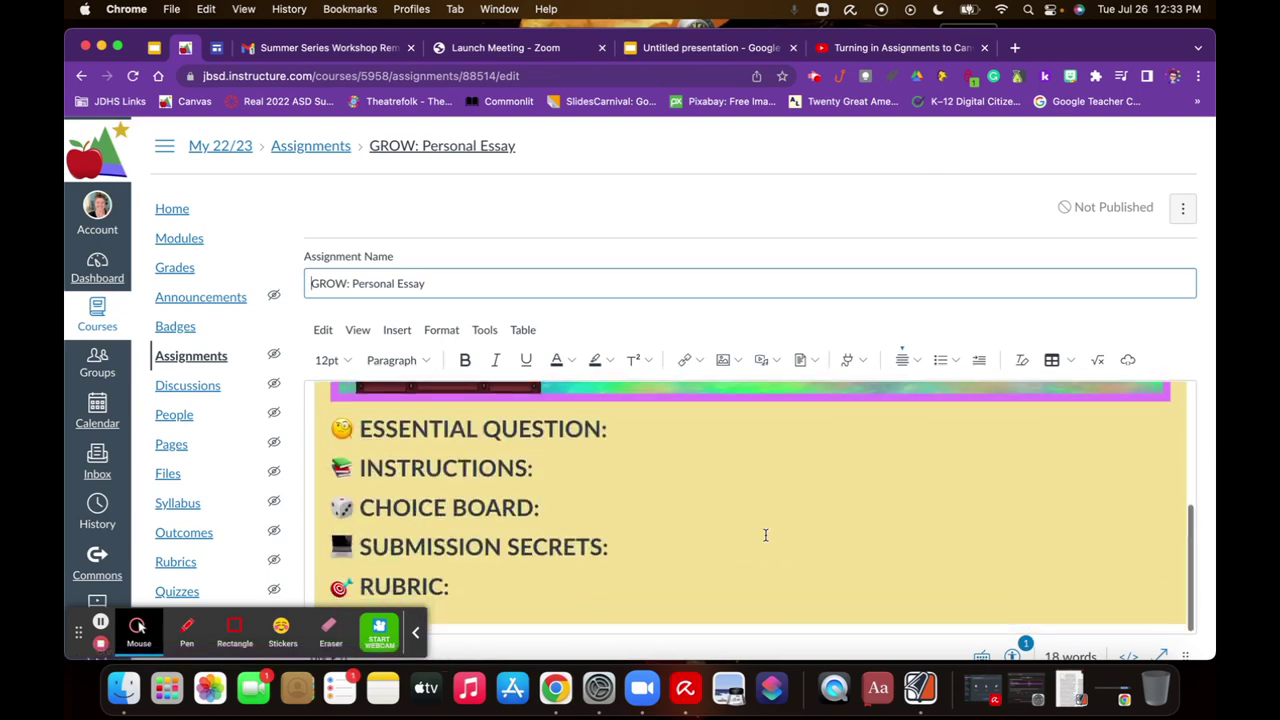
# Add a centre-aligned empty line directly beneath the INSTRUCTIONS heading
pyautogui.click(623, 432)
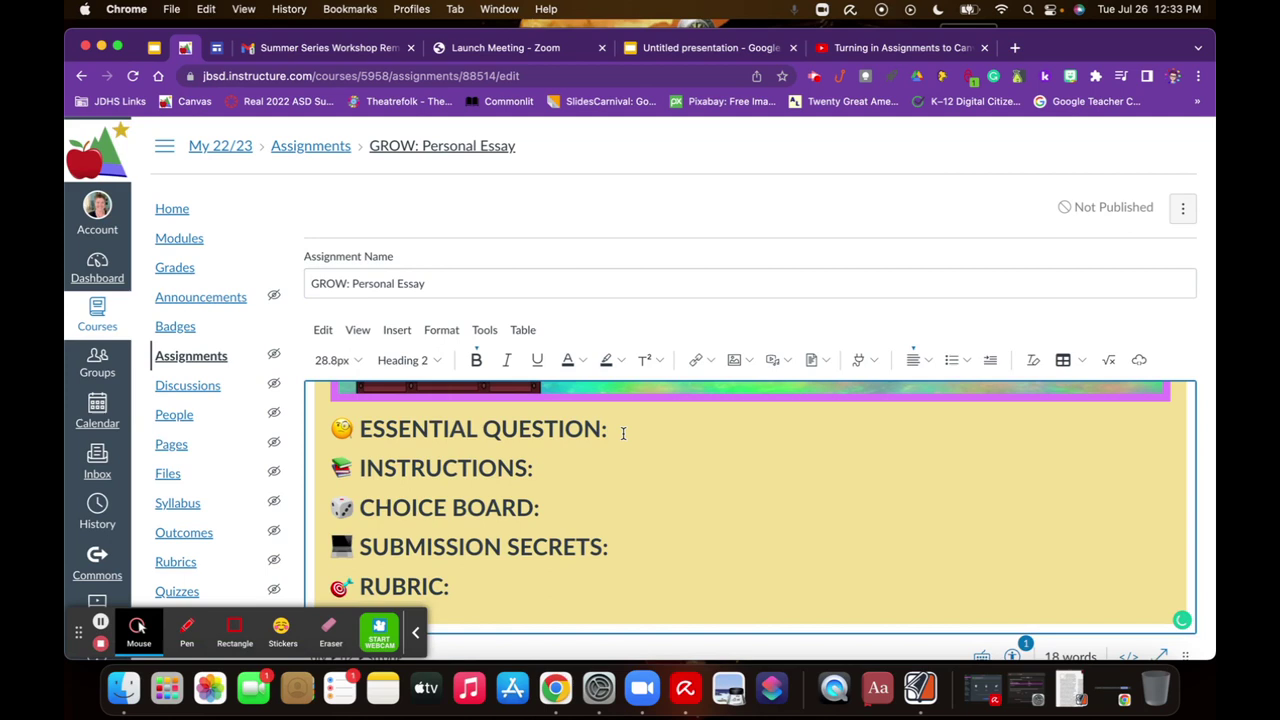
pyautogui.press('Down')
pyautogui.press('Return')
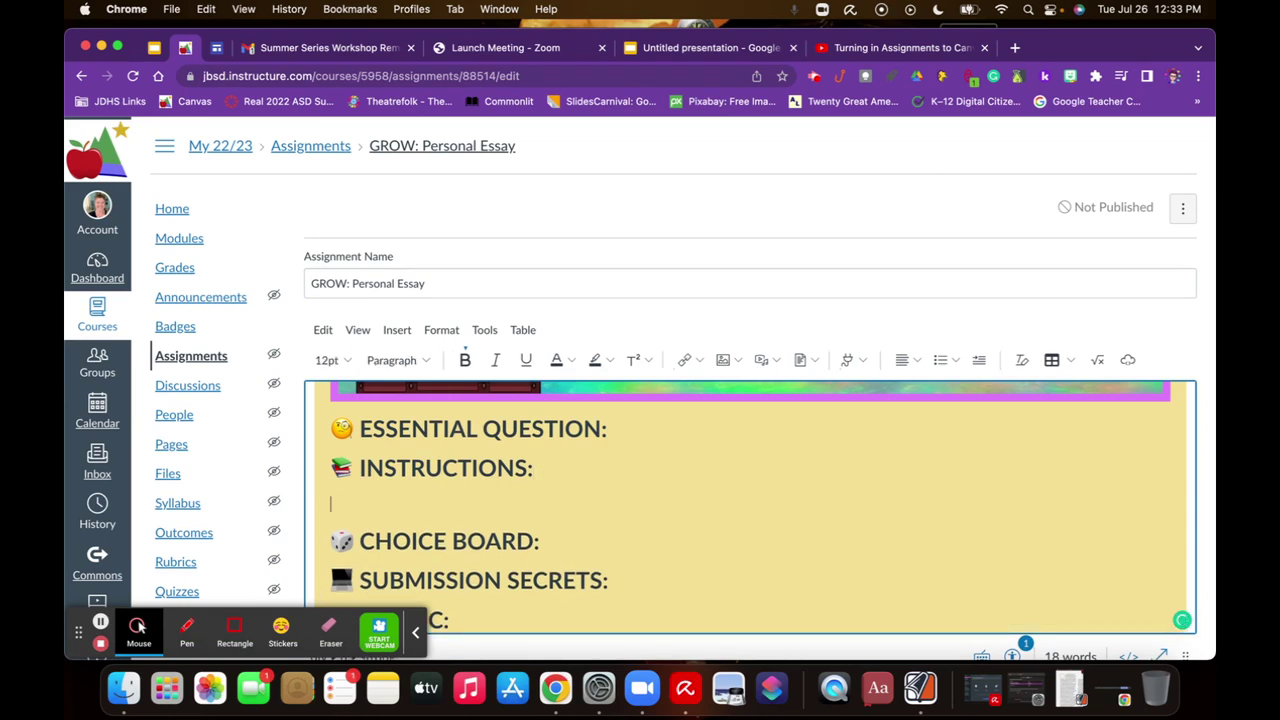
pyautogui.click(918, 365)
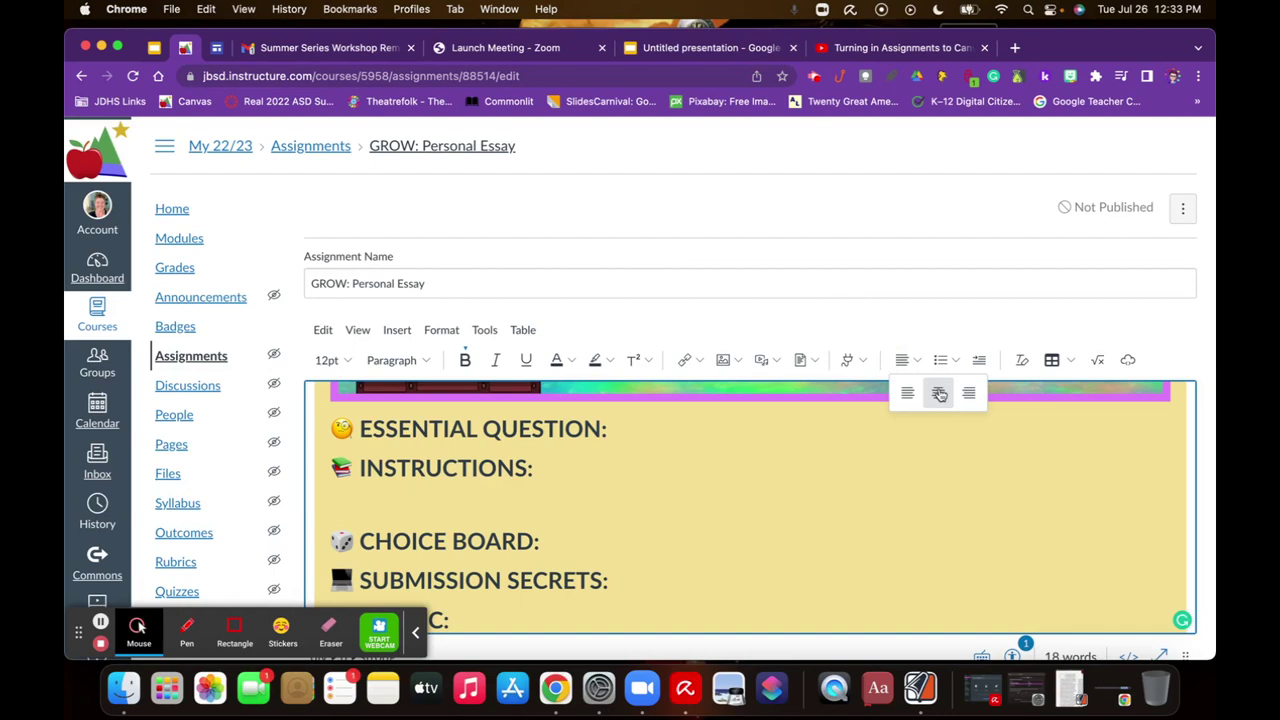
pyautogui.click(939, 393)
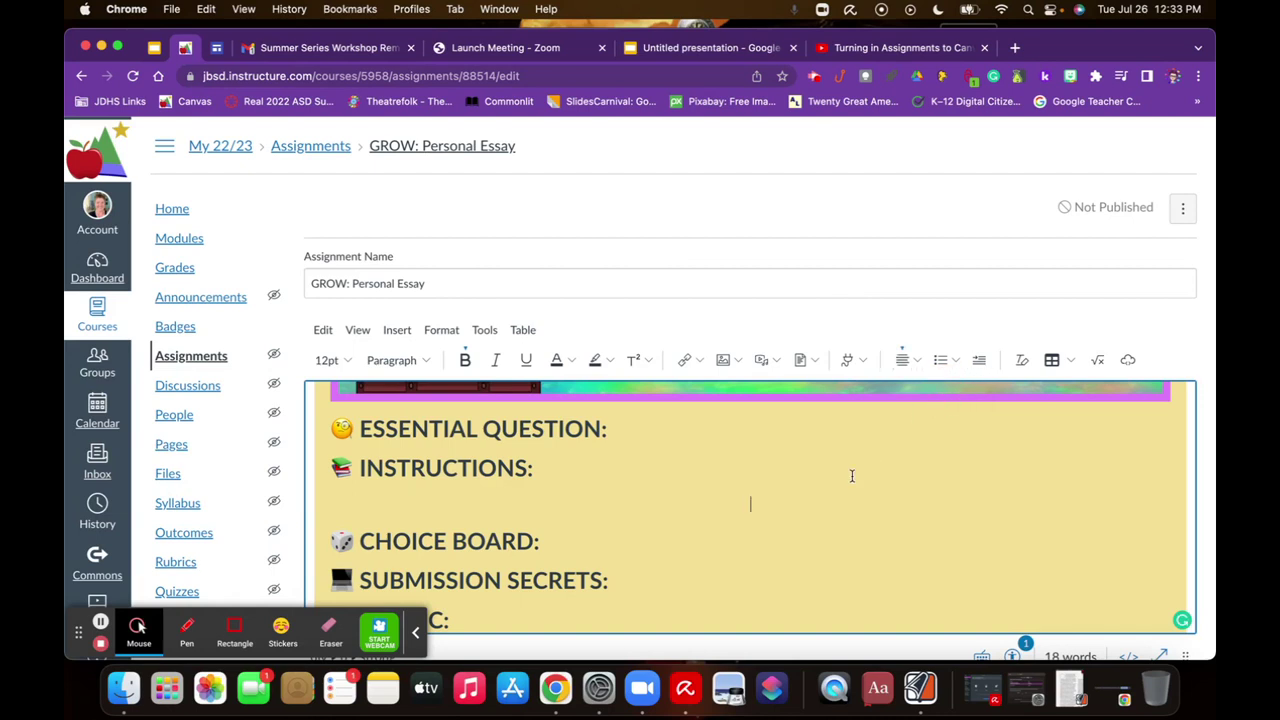
pyautogui.scroll(-1, 852, 476)
pyautogui.scroll(-3, 852, 476)
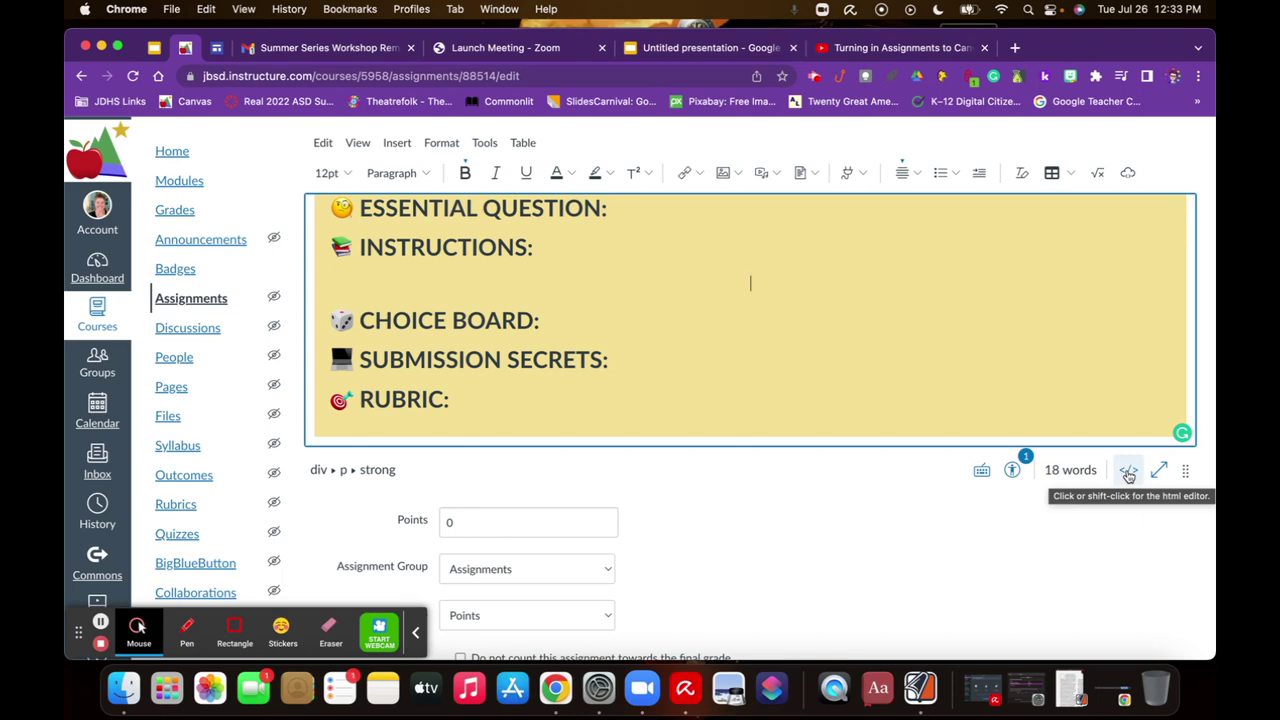
# Show the description's HTML source, with the cursor after &nbsp; in the centred paragraph
pyautogui.click(1128, 474)
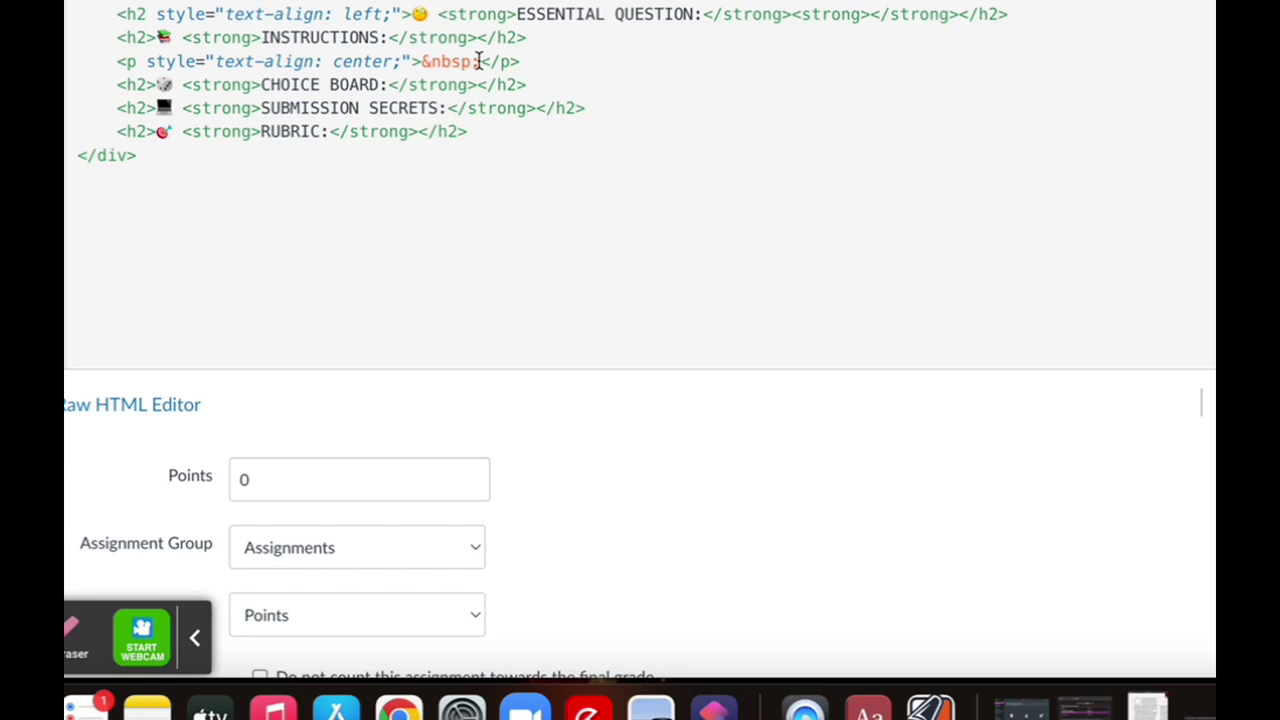
pyautogui.click(478, 61)
# Paste the YouTube iframe embed code into the centred paragraph
pyautogui.press('super+v')
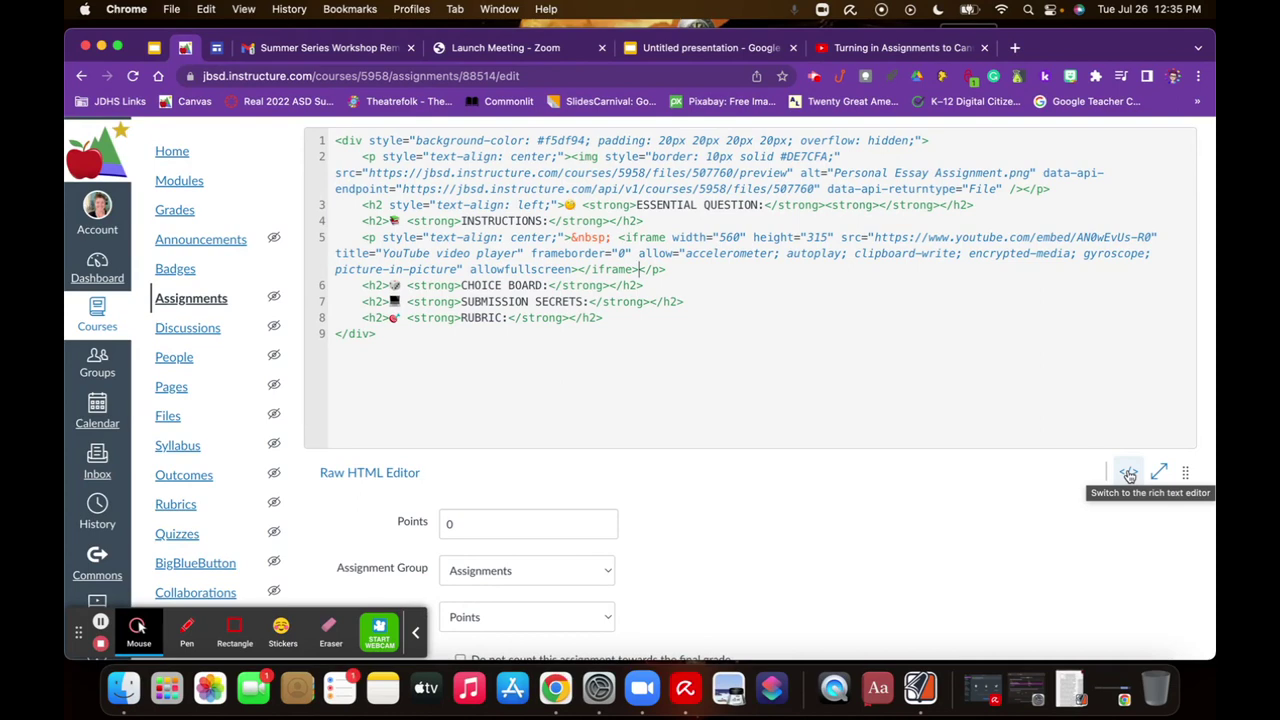
# Return to the rich text editor and check the embedded video under INSTRUCTIONS
pyautogui.click(1128, 474)
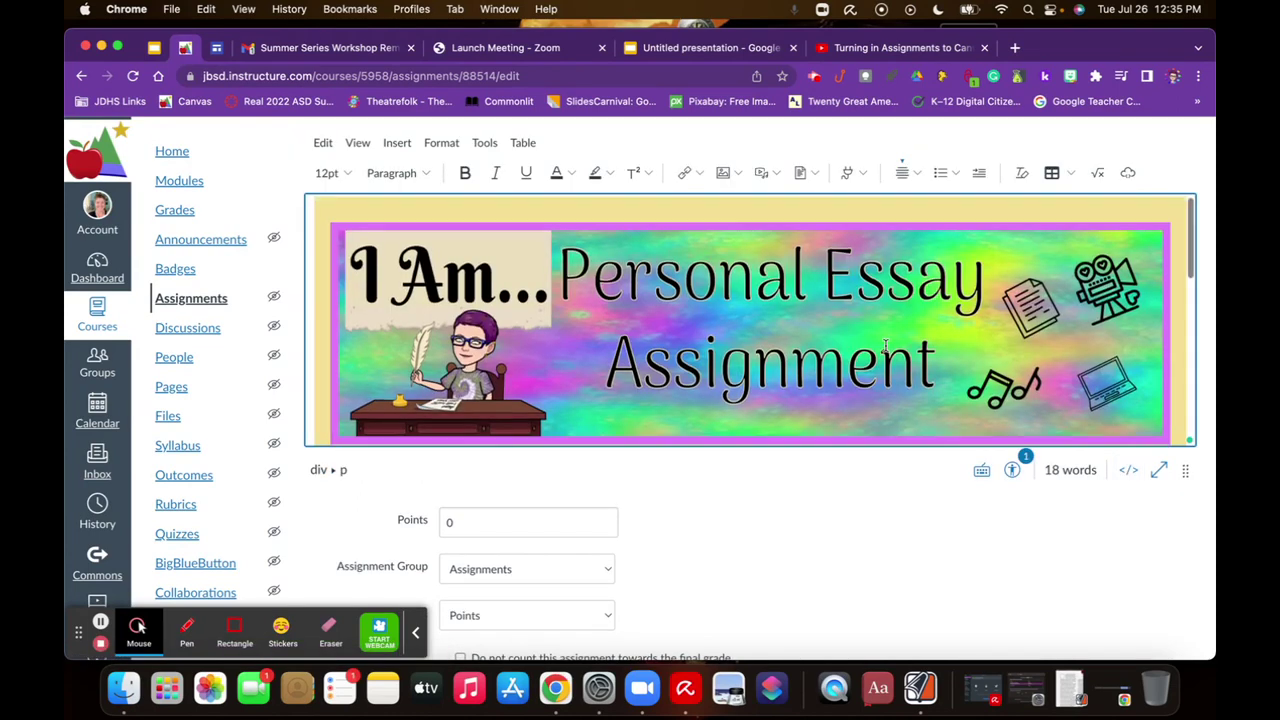
pyautogui.scroll(-5, 885, 345)
pyautogui.scroll(-2, 885, 345)
pyautogui.scroll(2, 1043, 314)
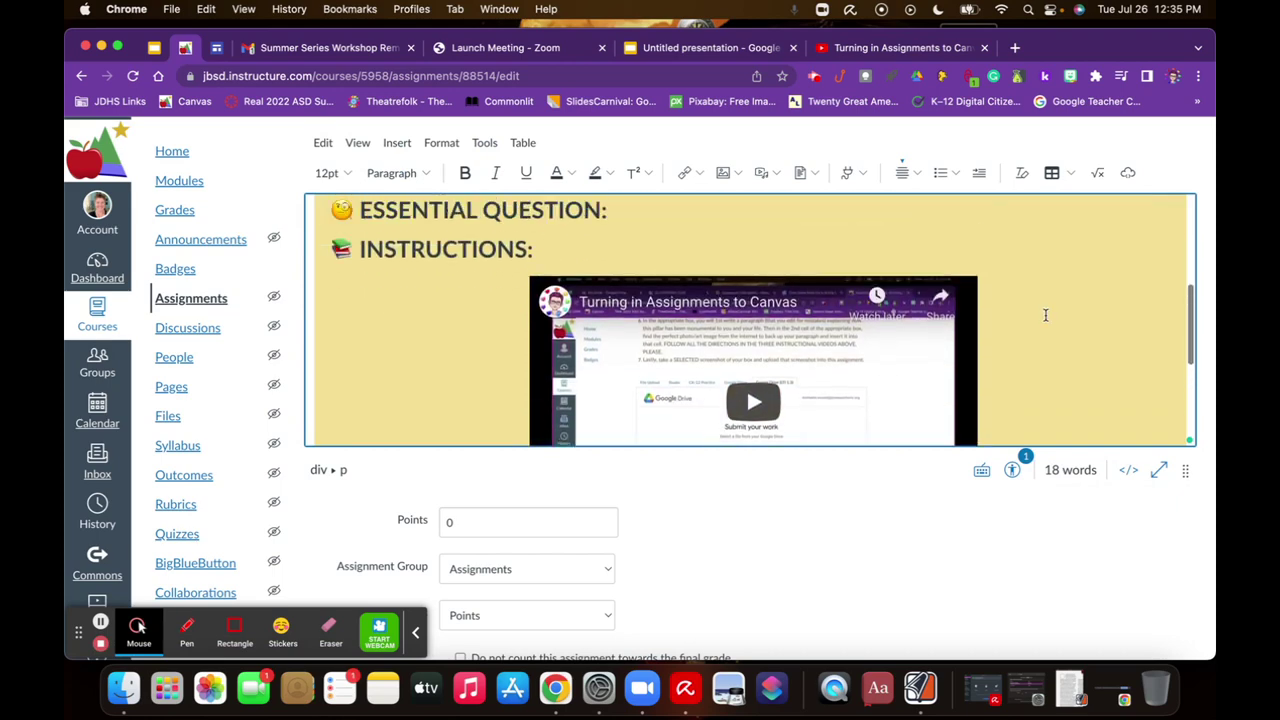
pyautogui.scroll(-3, 1045, 315)
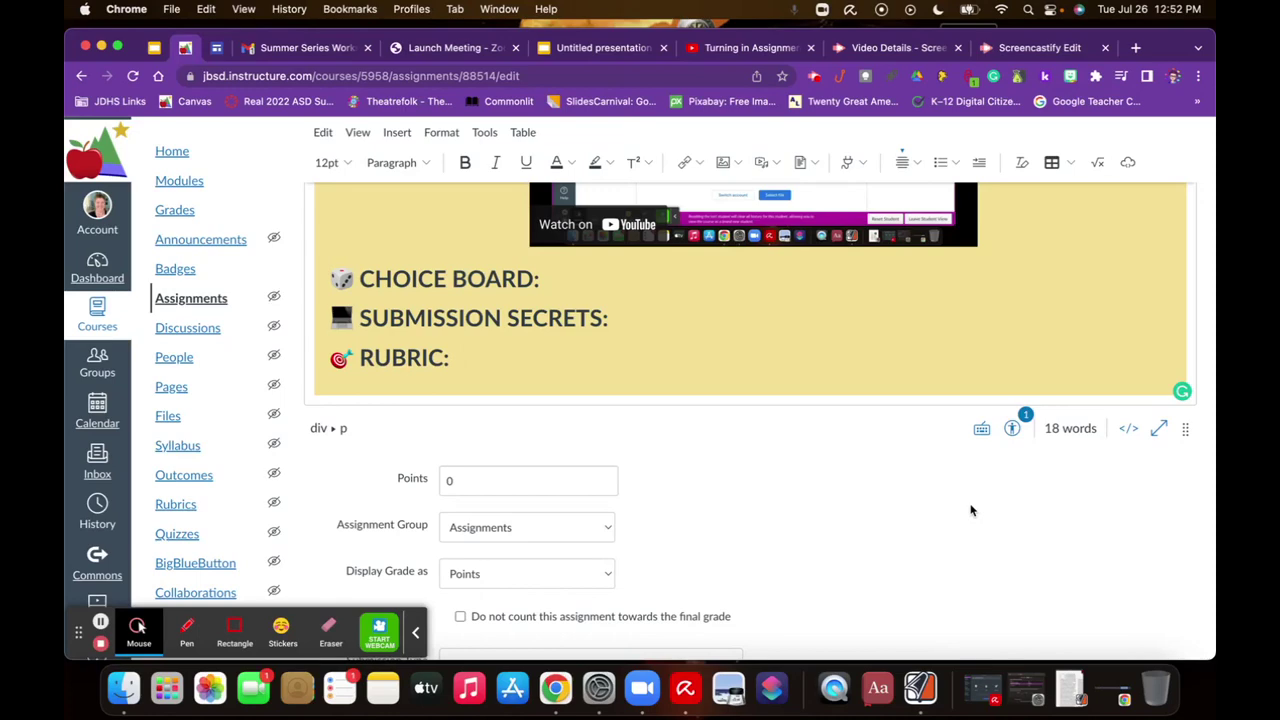
pyautogui.scroll(-2, 970, 510)
pyautogui.scroll(-3, 971, 486)
pyautogui.scroll(-5, 971, 481)
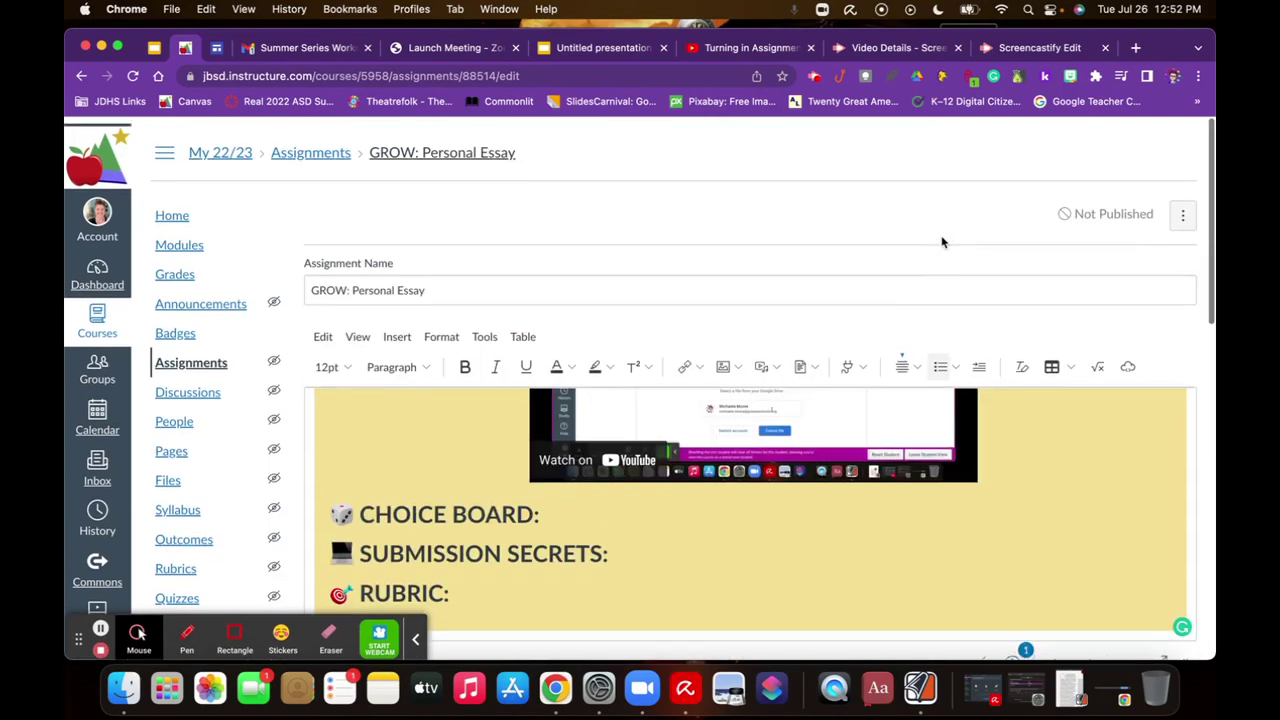
# Save the edited assignment from the bottom of the page
pyautogui.scroll(-3, 823, 508)
pyautogui.scroll(-2, 822, 510)
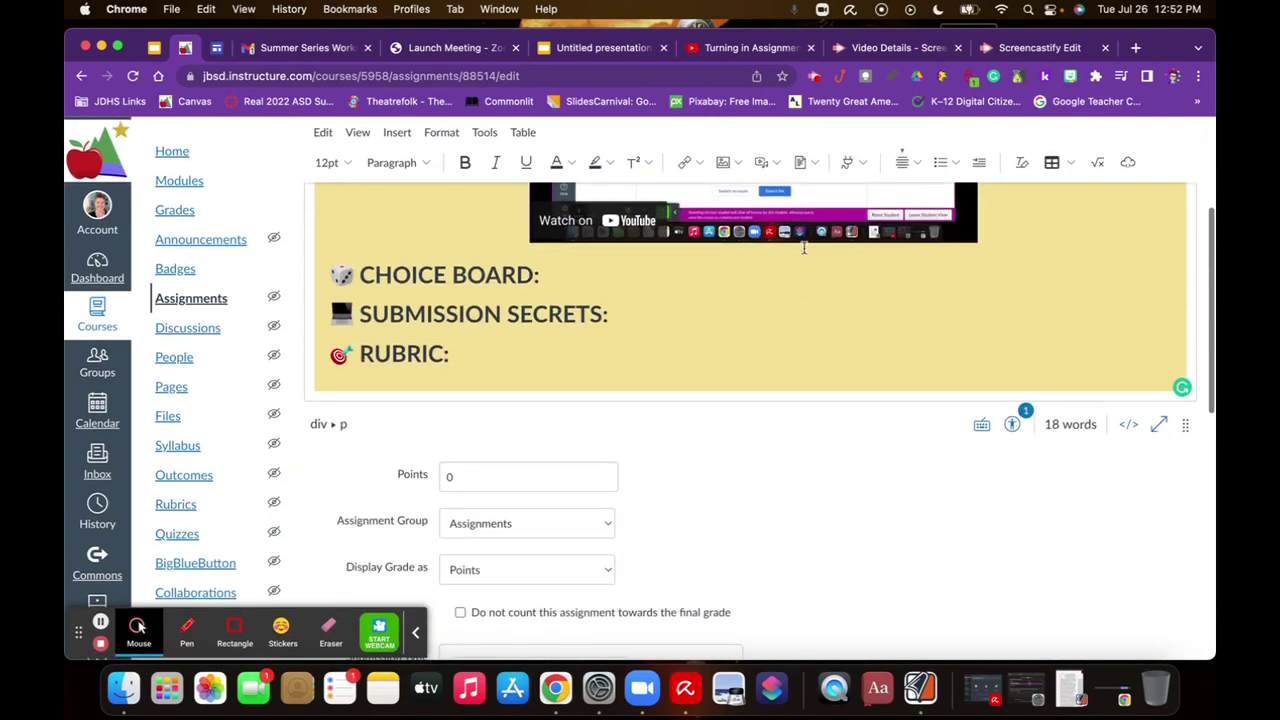
pyautogui.scroll(3, 803, 249)
pyautogui.scroll(2, 803, 248)
pyautogui.scroll(5, 810, 270)
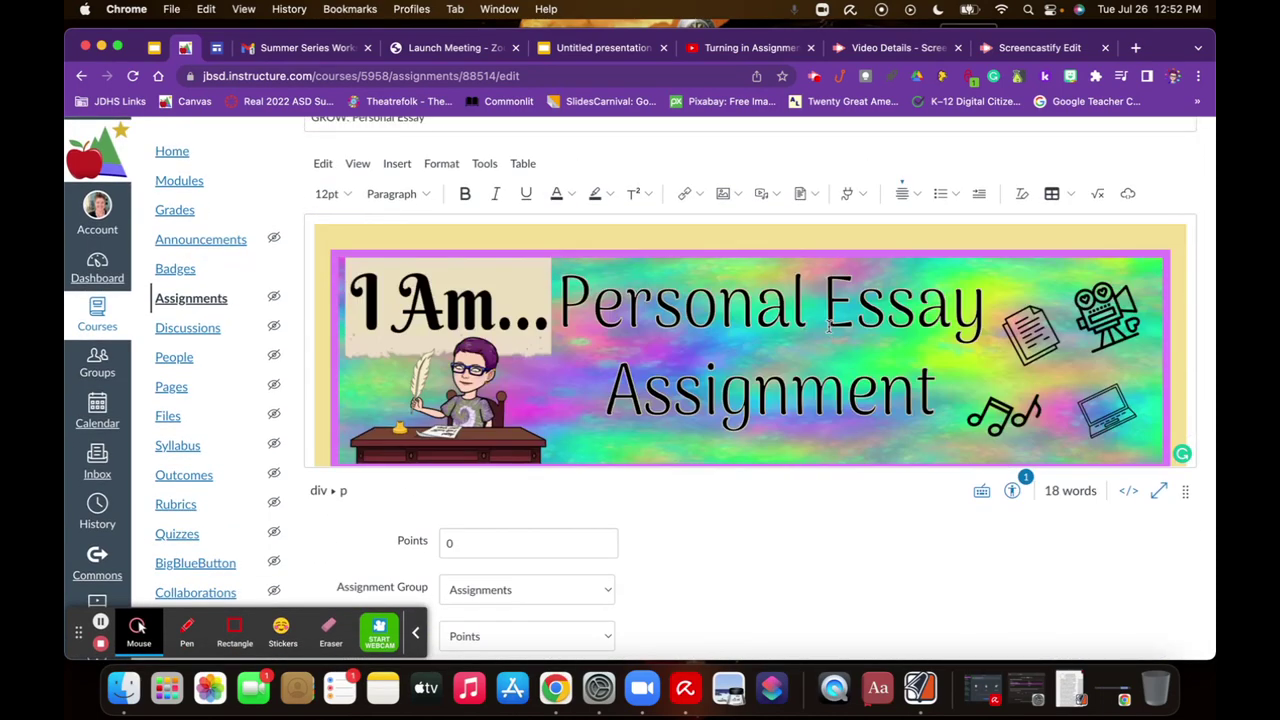
pyautogui.scroll(-5, 830, 328)
pyautogui.scroll(-5, 868, 597)
pyautogui.scroll(-5, 900, 595)
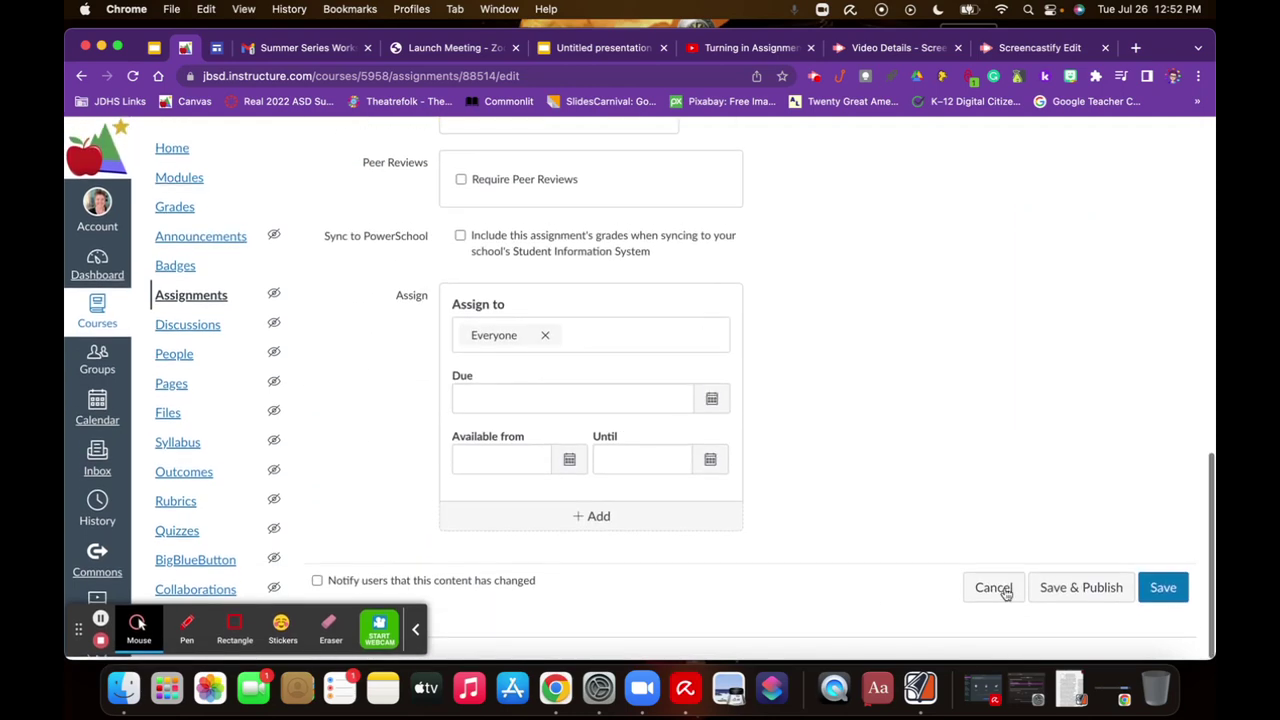
pyautogui.click(1162, 598)
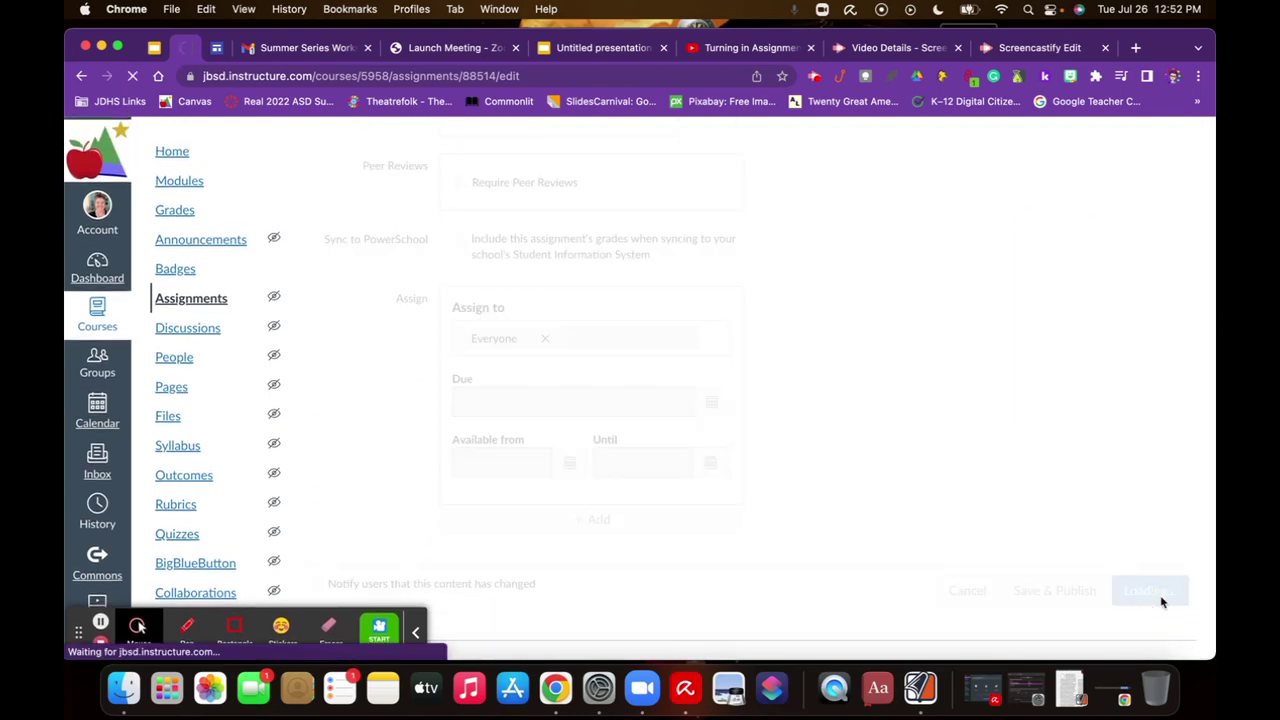